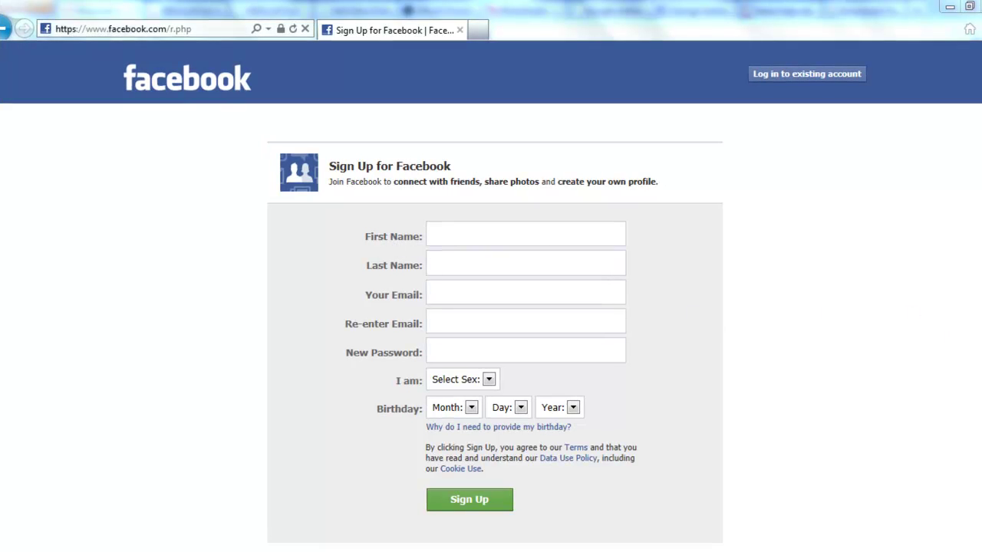
scroll(491, 296, "down", 1)
scroll(491, 297, "down", 1)
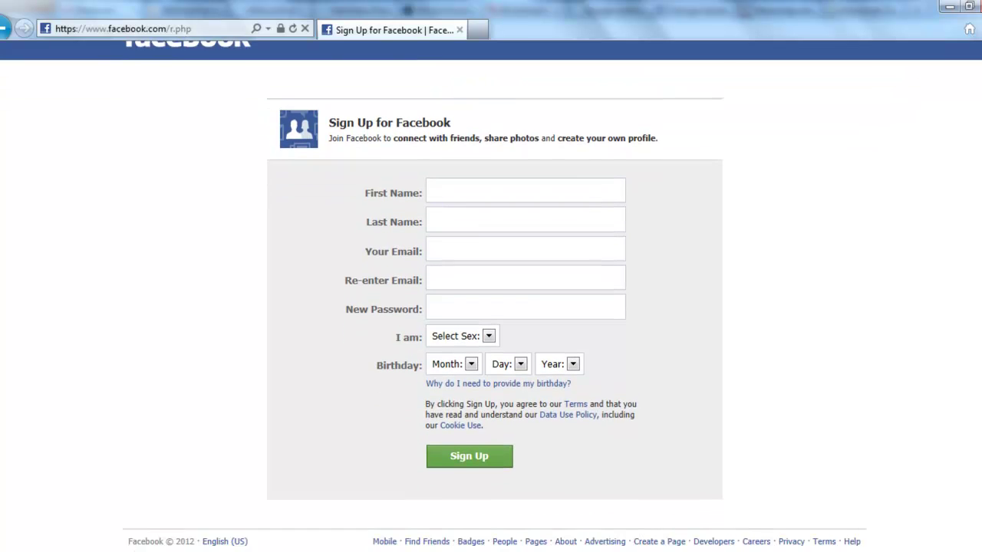
scroll(491, 297, "up", 2)
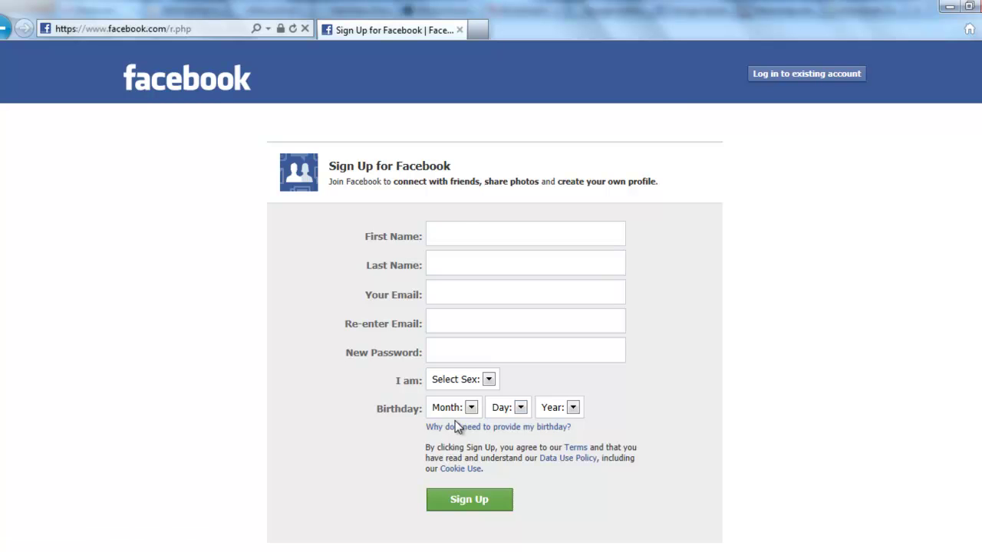
Enter the account holder's first name and last name in the sign-up form.
left_click(465, 238)
key("Caps_Lock")
key("Caps_Lock")
left_click(474, 269)
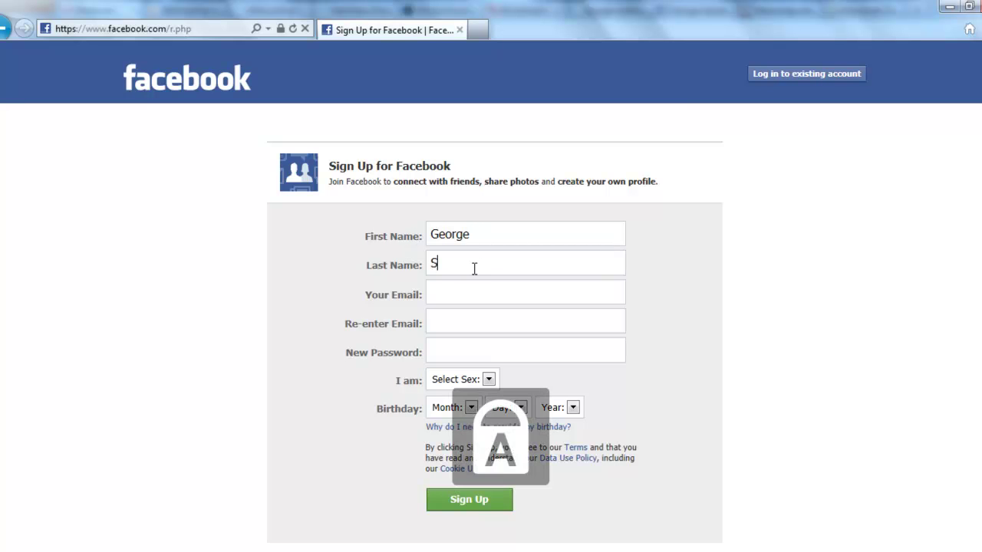
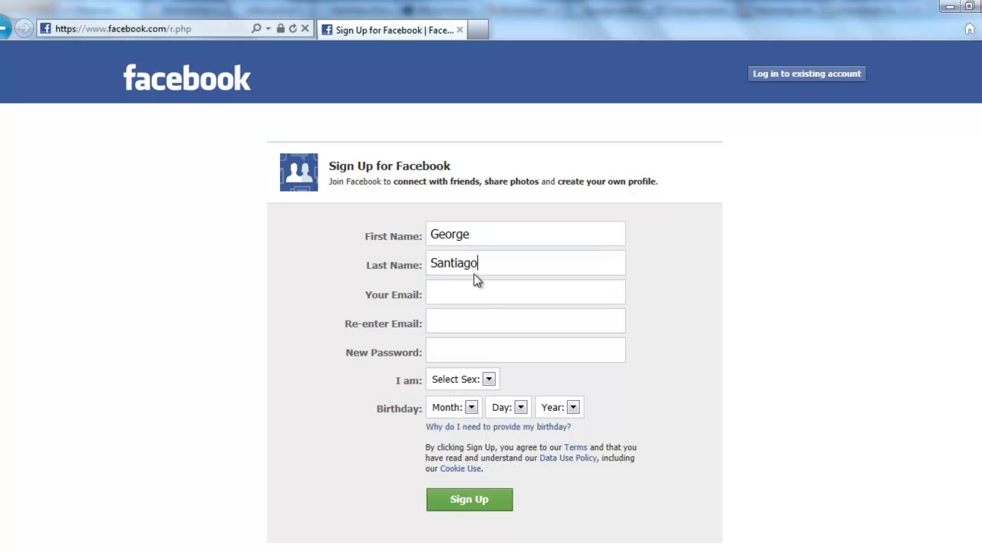
Enter the new account's e-mail address in the Your Email field.
left_click(485, 301)
key("Tab")
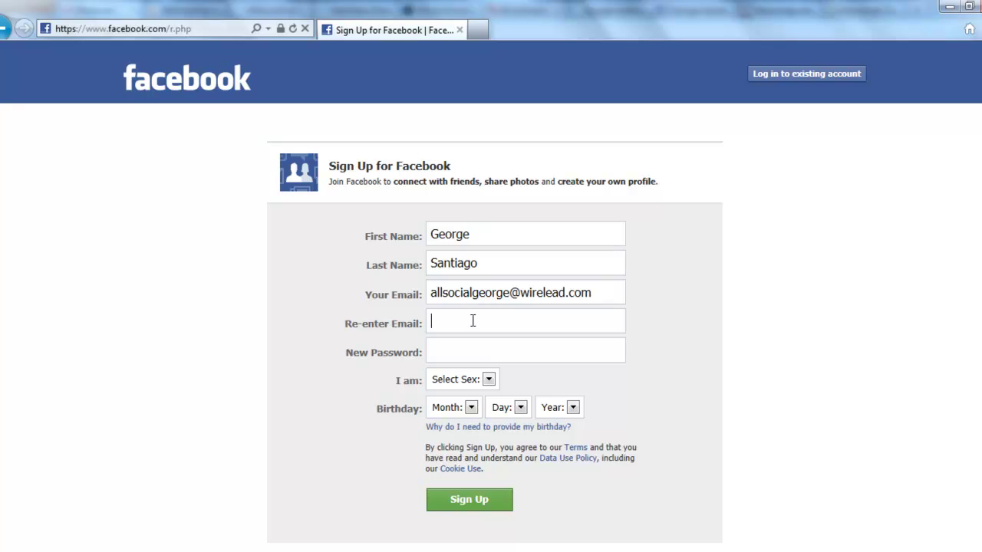
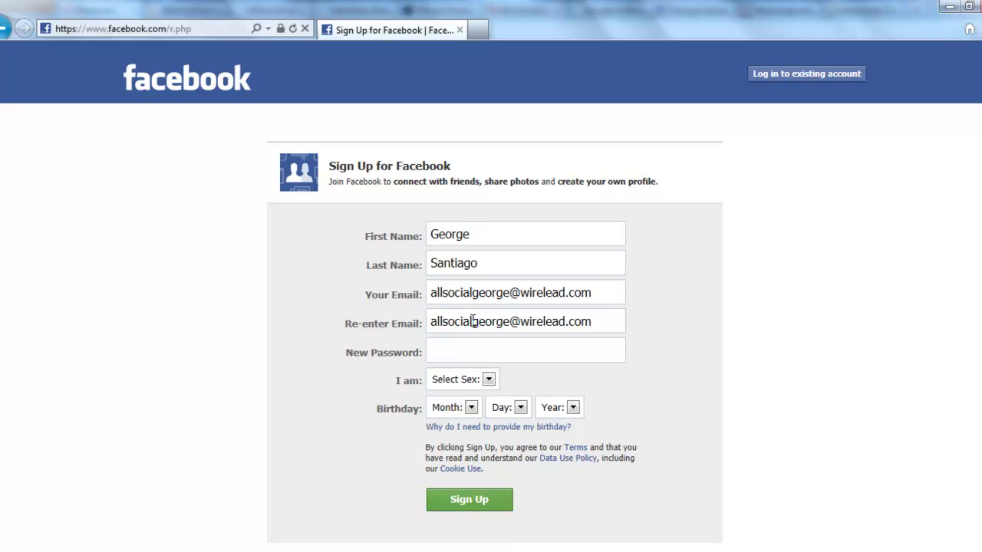
Re-enter the e-mail address for confirmation and type an eight-character password.
left_click(487, 361)
type("••••••••")
left_click(489, 380)
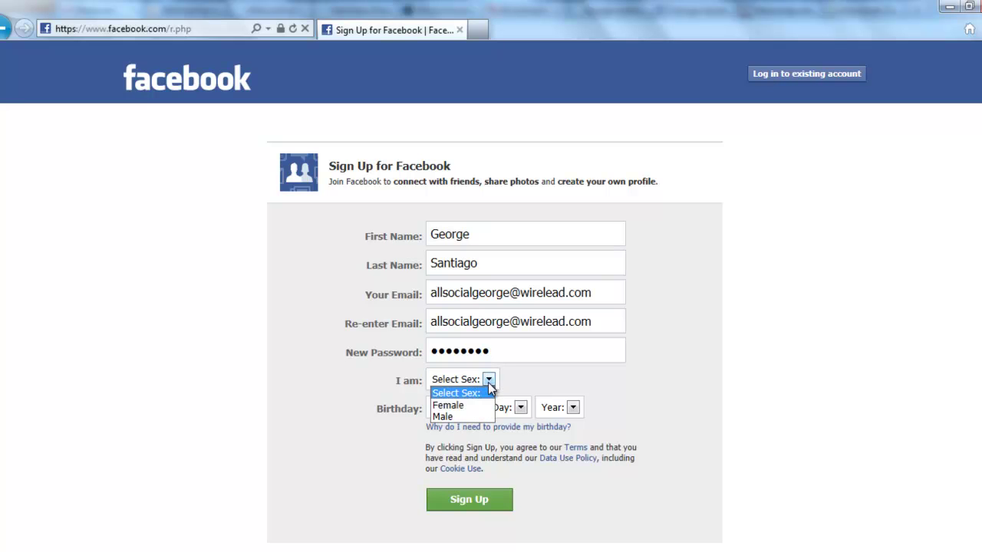
left_click(465, 417)
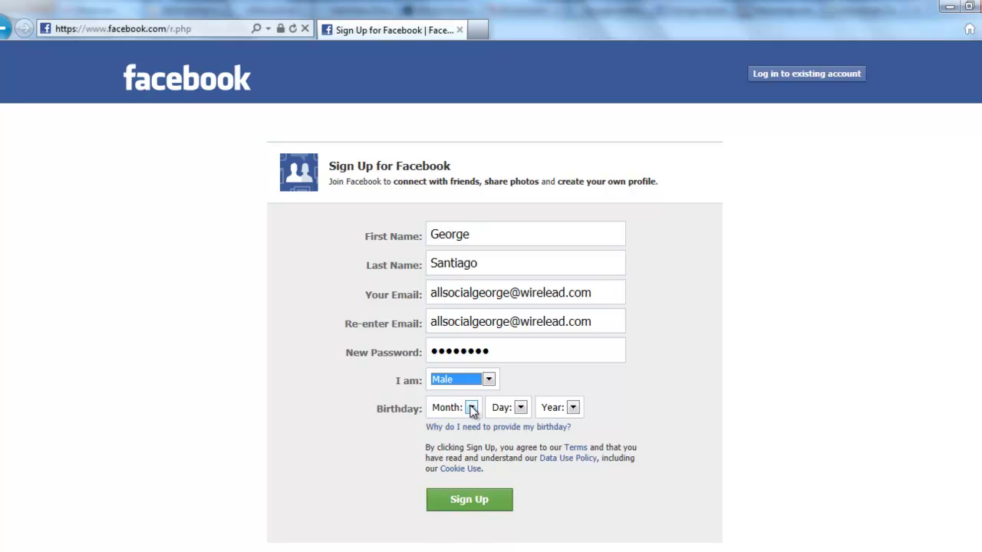
left_click(472, 408)
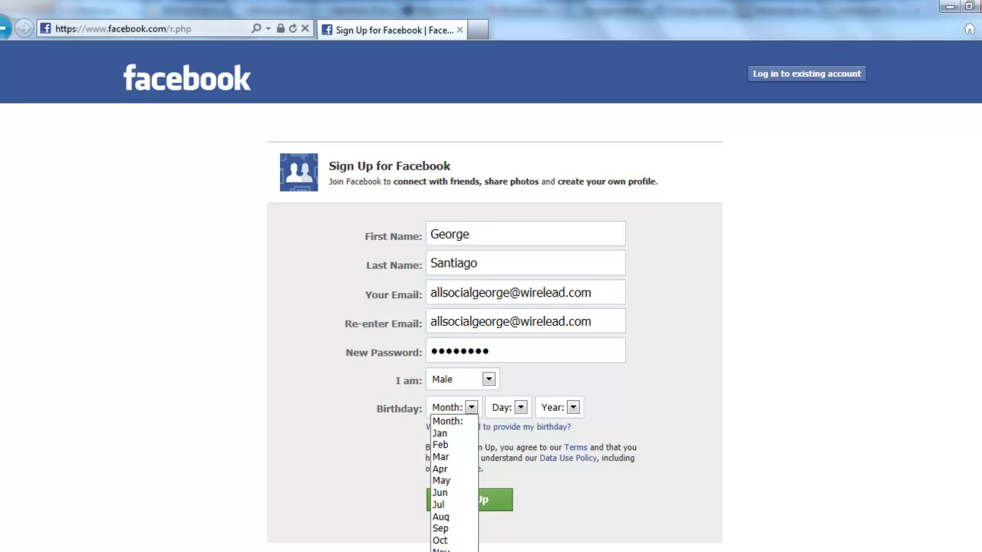
left_click(441, 551)
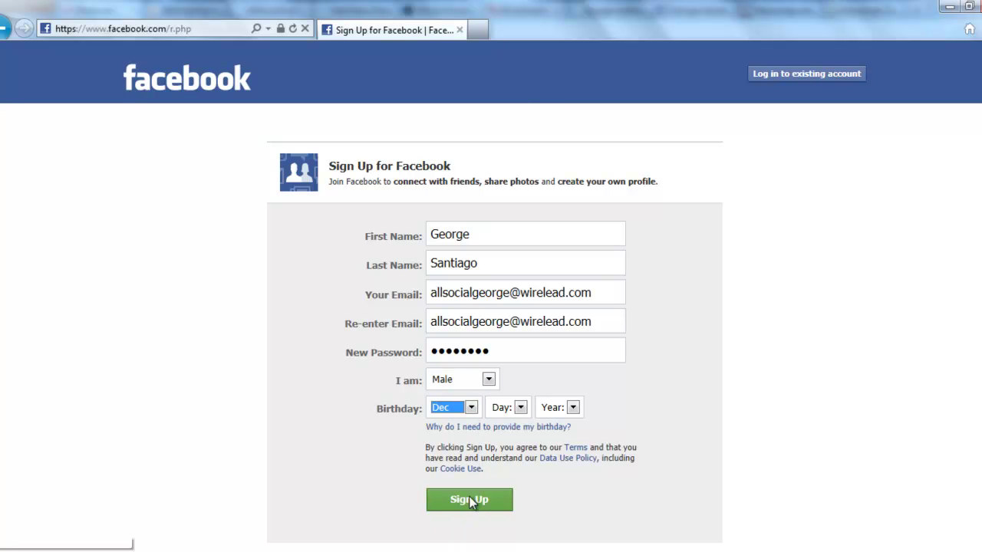
left_click(520, 408)
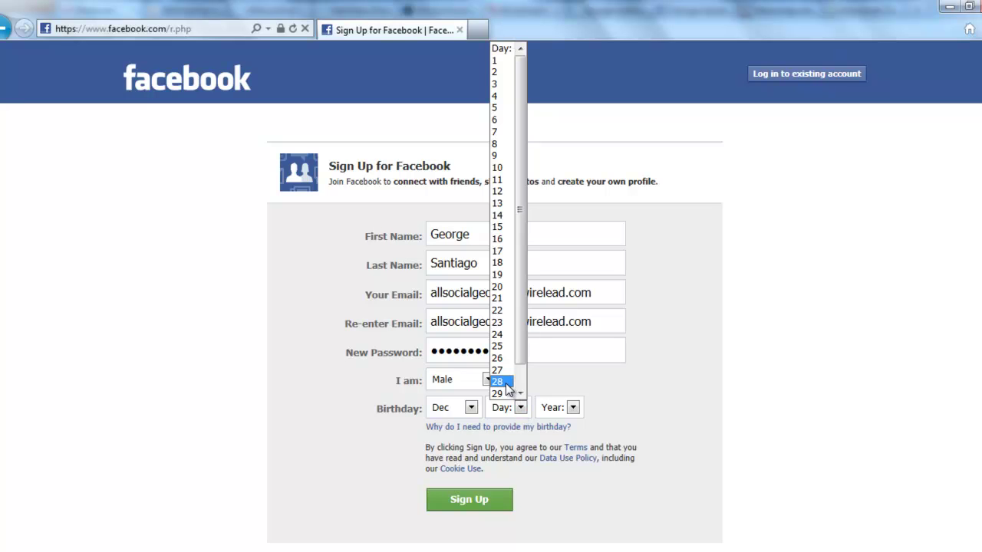
left_click(498, 381)
left_click(520, 408)
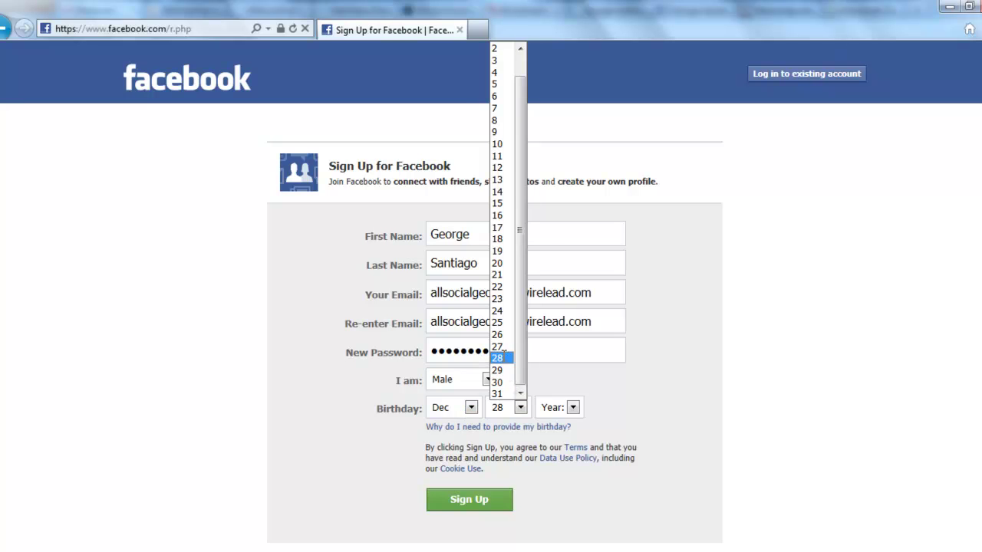
left_click(504, 361)
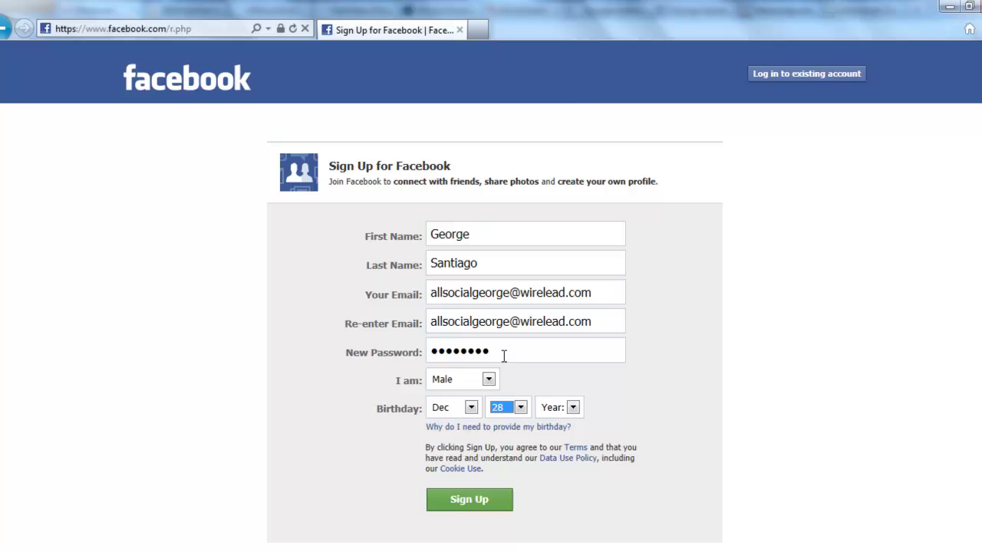
left_click(573, 408)
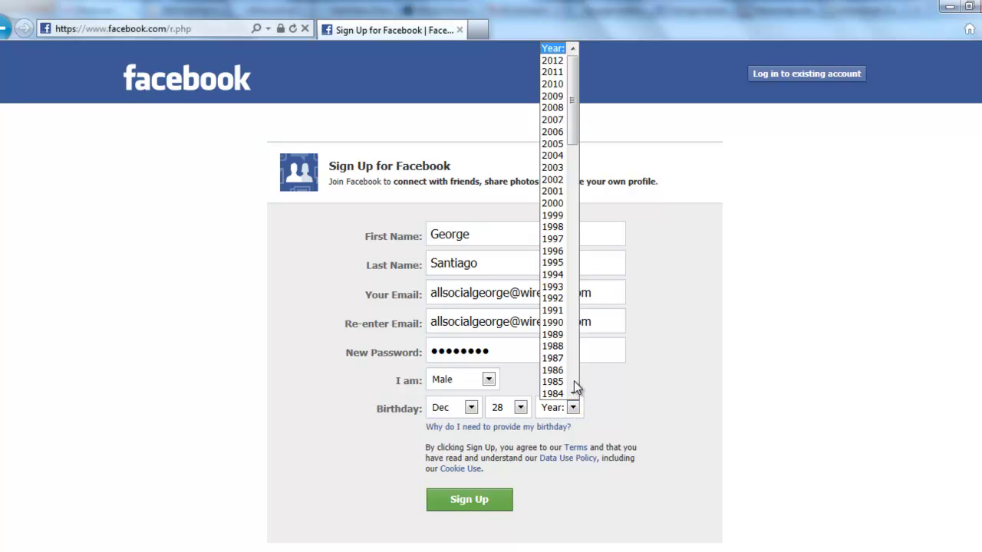
left_click(574, 382)
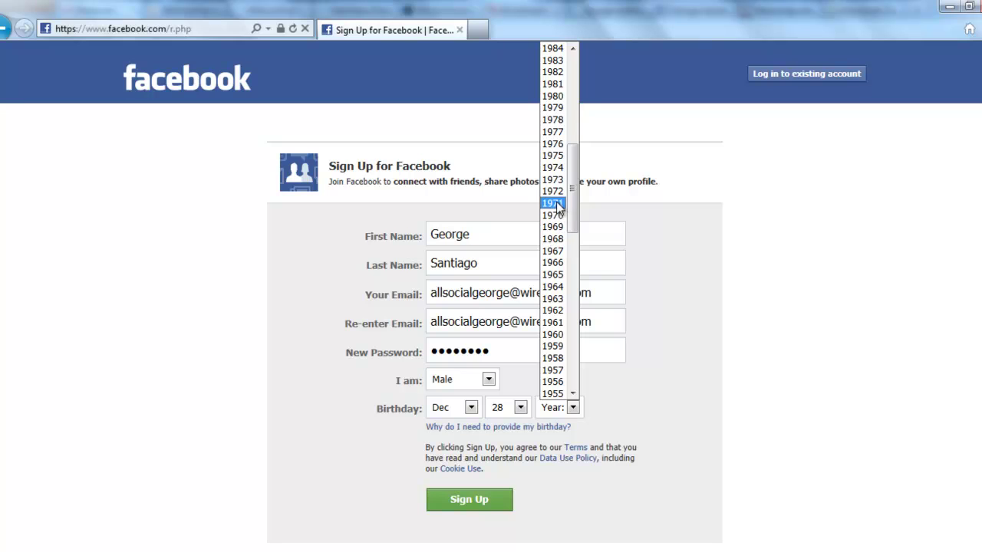
left_click(558, 169)
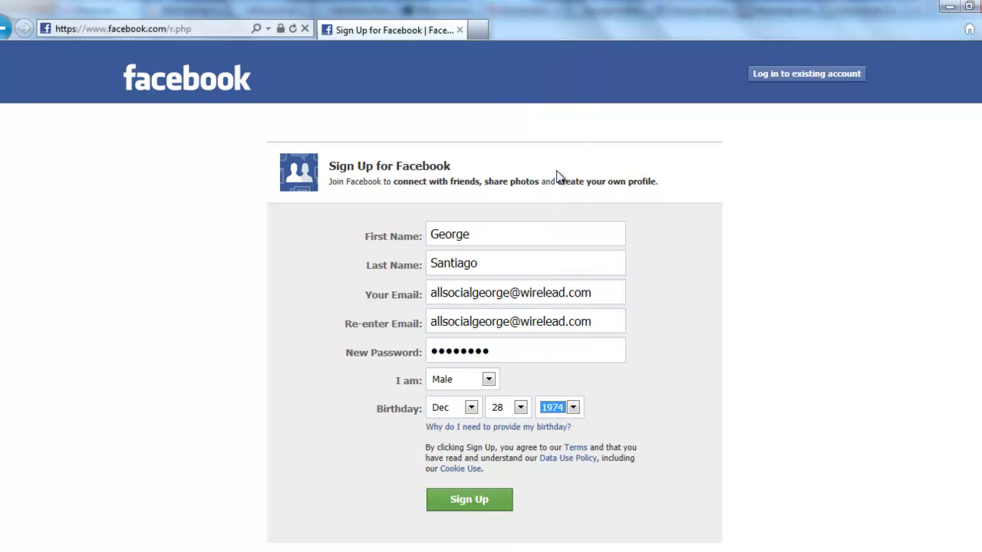
left_click(697, 364)
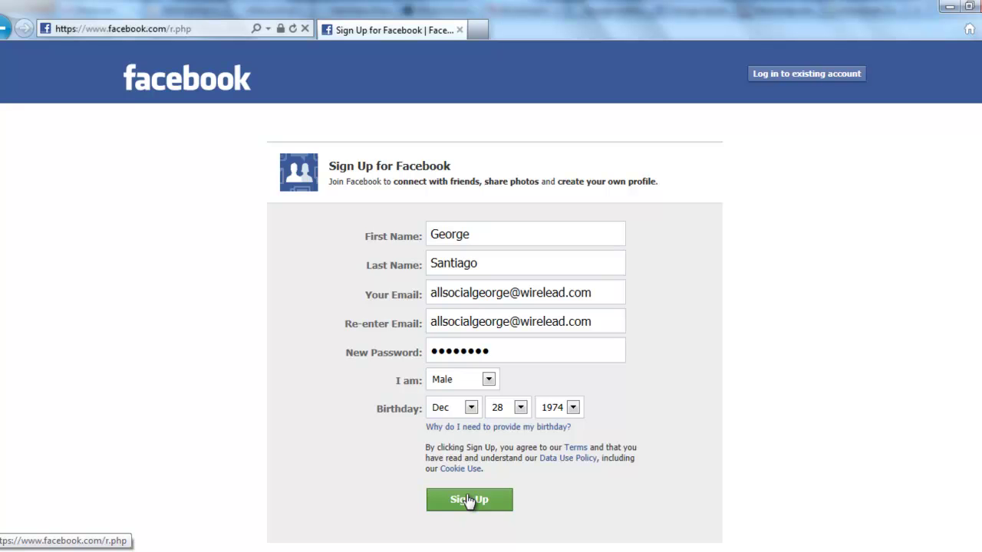
Submit the completed form with Sign Up to create the account.
left_click(468, 500)
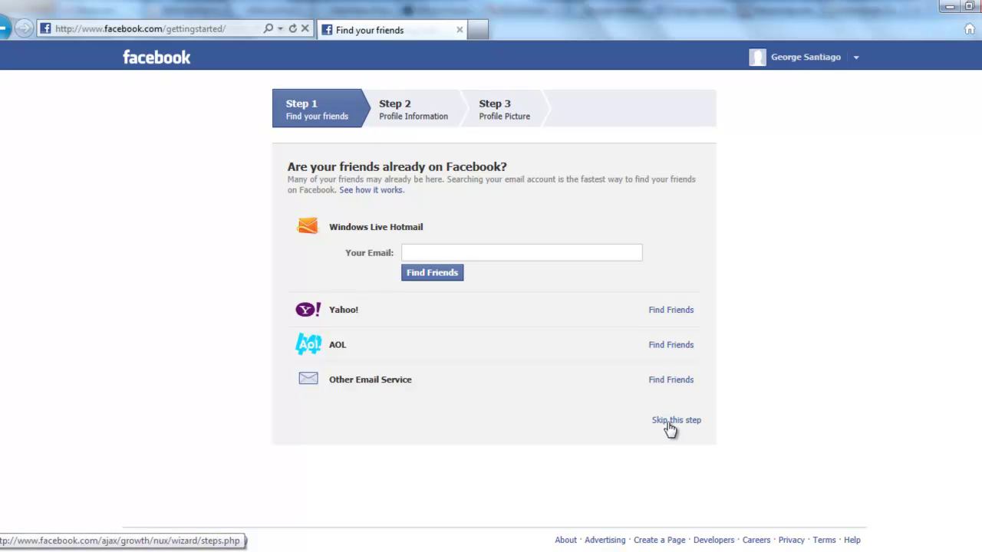
Skip the e-mail friend import and confirm skipping it.
left_click(669, 422)
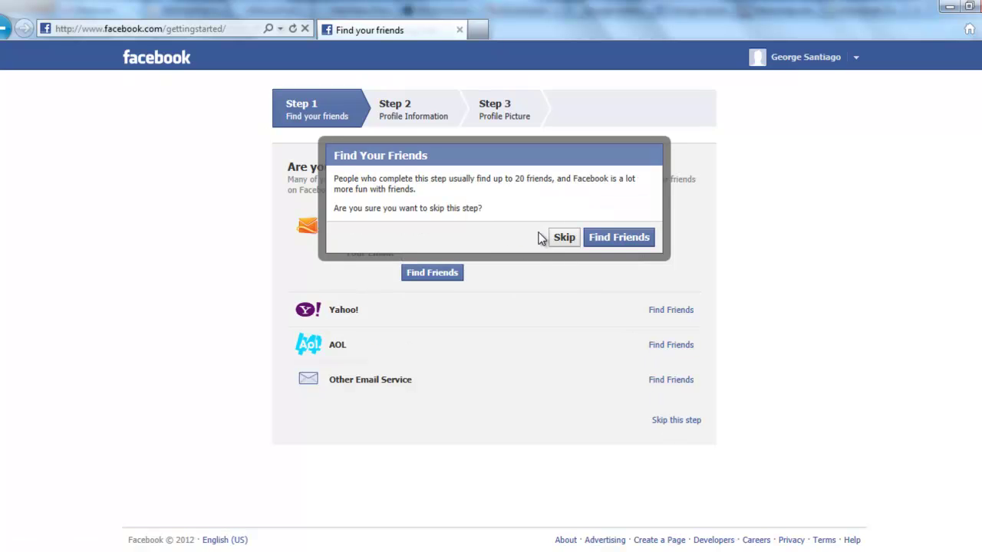
left_click(564, 238)
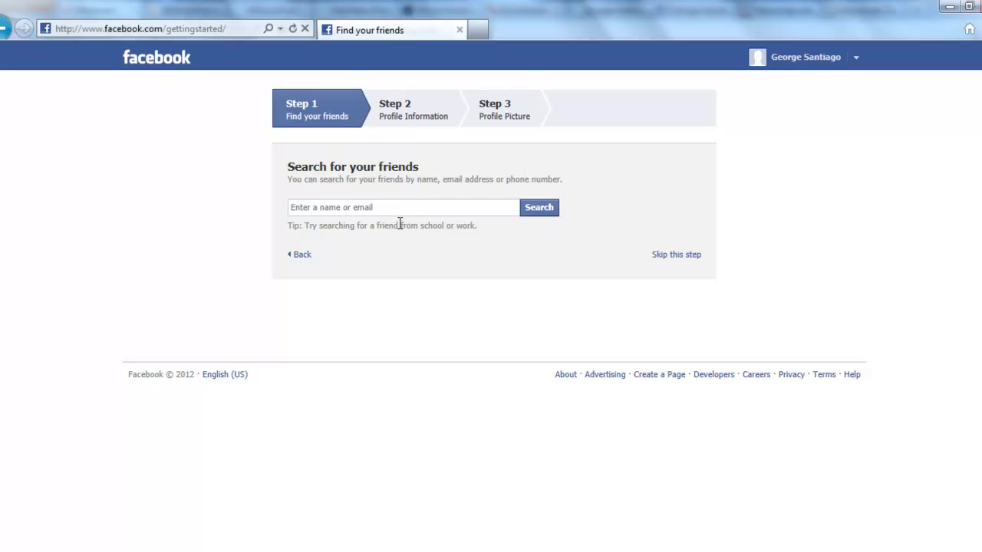
Skip the friend search to reach Step 2, Profile Information.
left_click(671, 258)
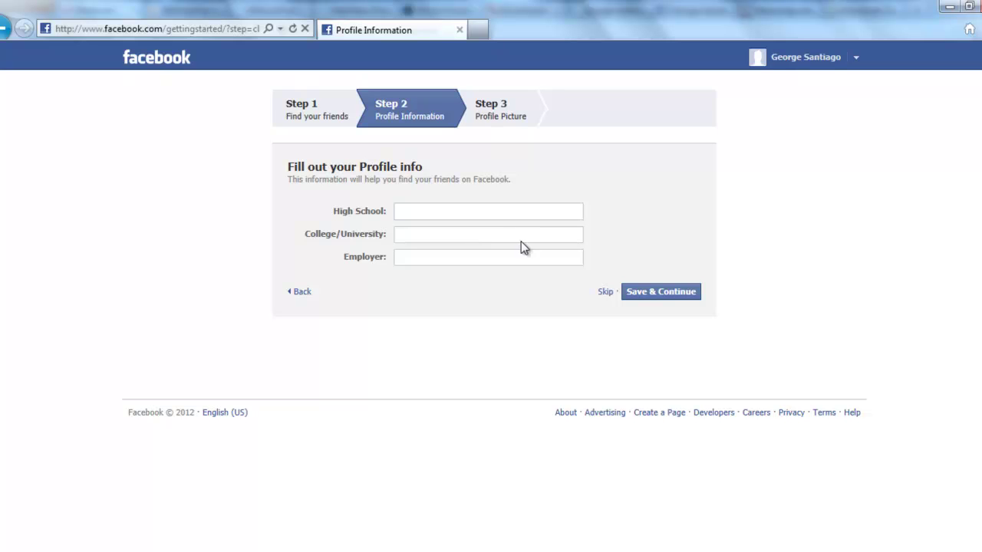
Skip the profile info and upload the Koala sample picture as the profile photo.
left_click(605, 296)
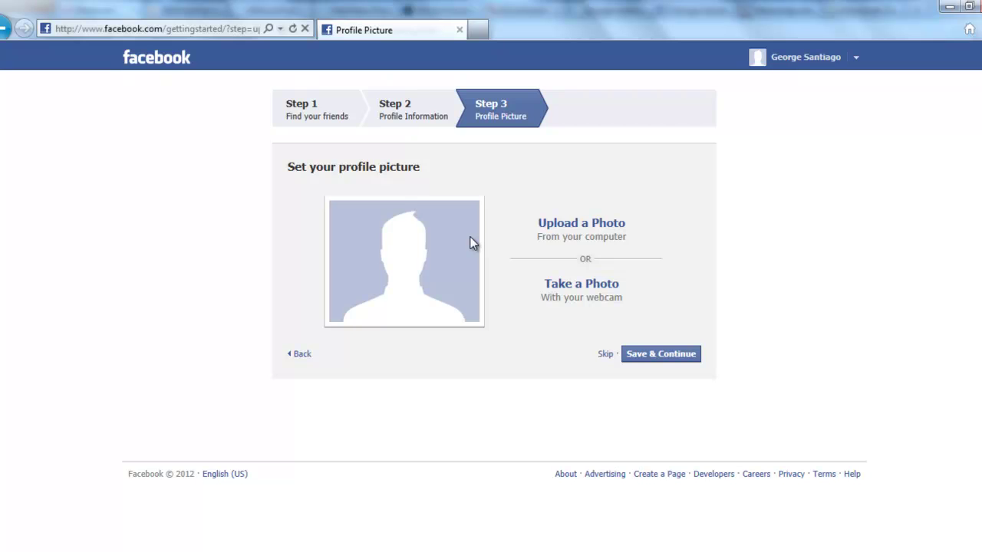
left_click(552, 229)
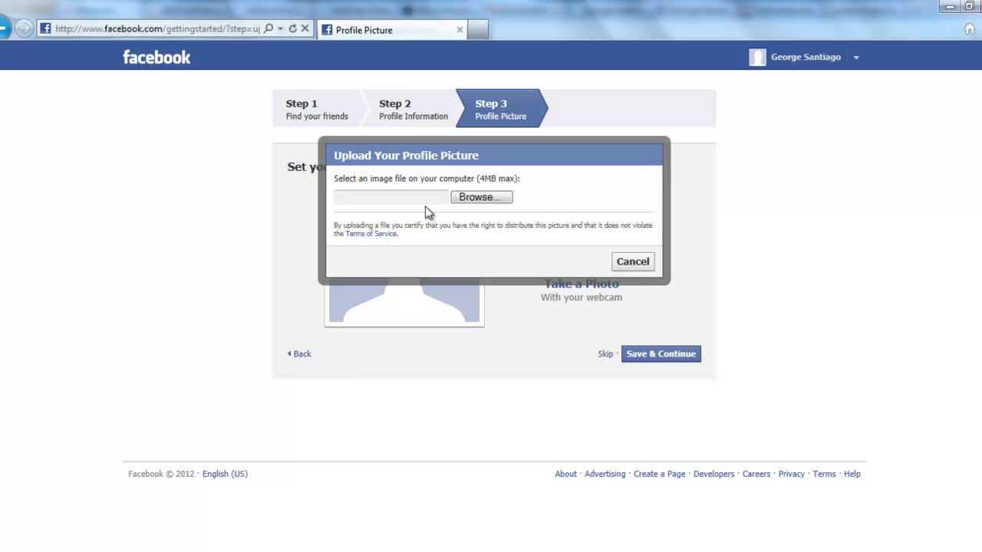
left_click(633, 262)
left_click(599, 228)
left_click(479, 200)
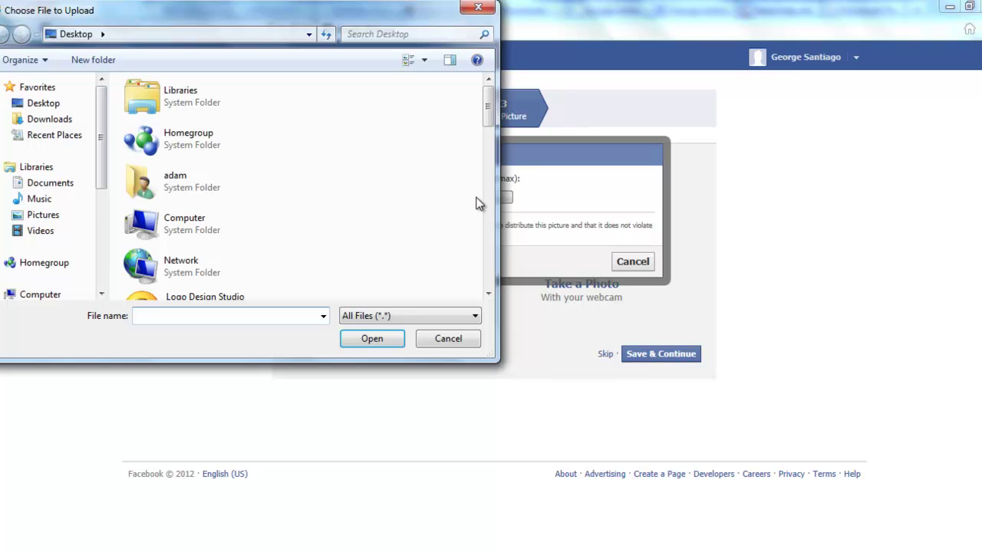
left_click(40, 216)
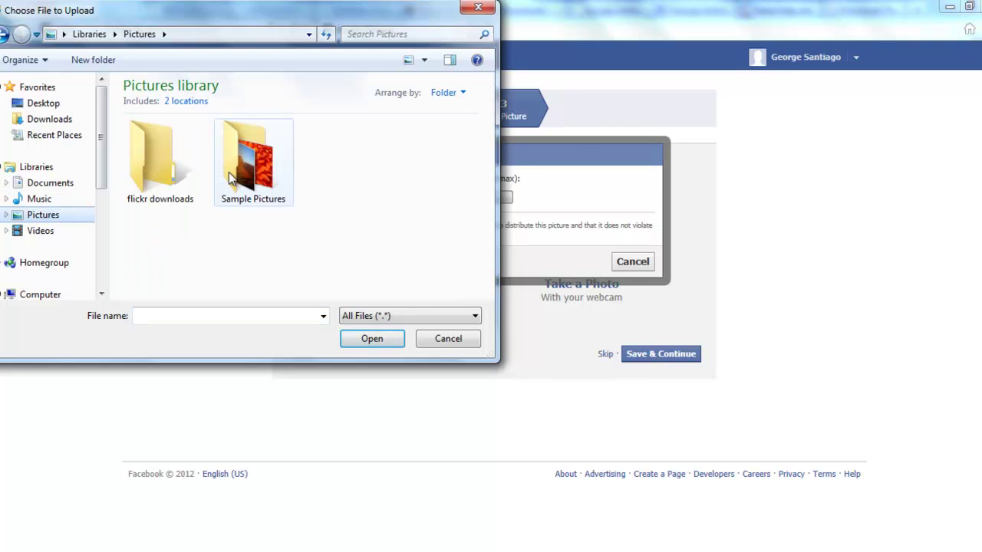
double_click(231, 173)
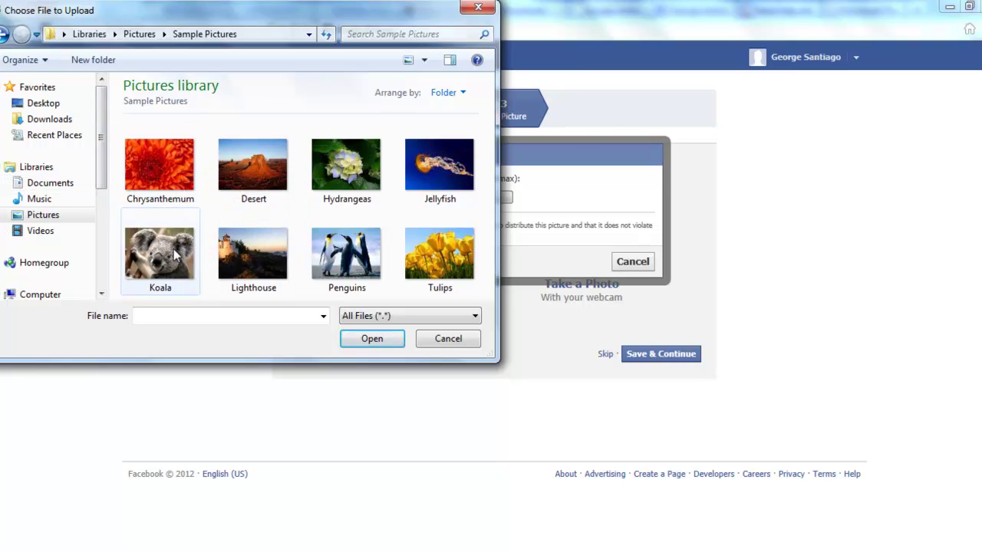
double_click(149, 258)
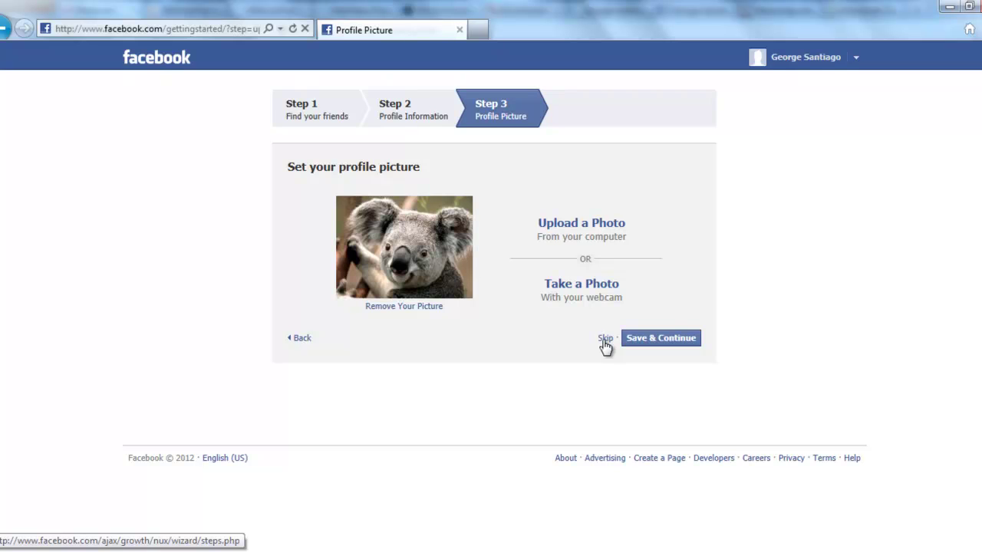
Save the koala profile picture and go to the News Feed.
left_click(656, 342)
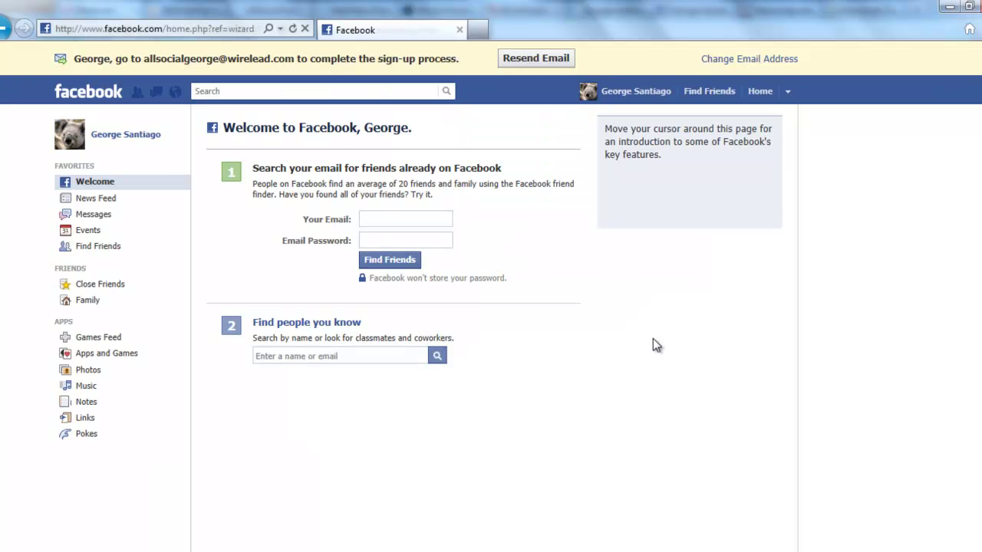
mouse_move(273, 278)
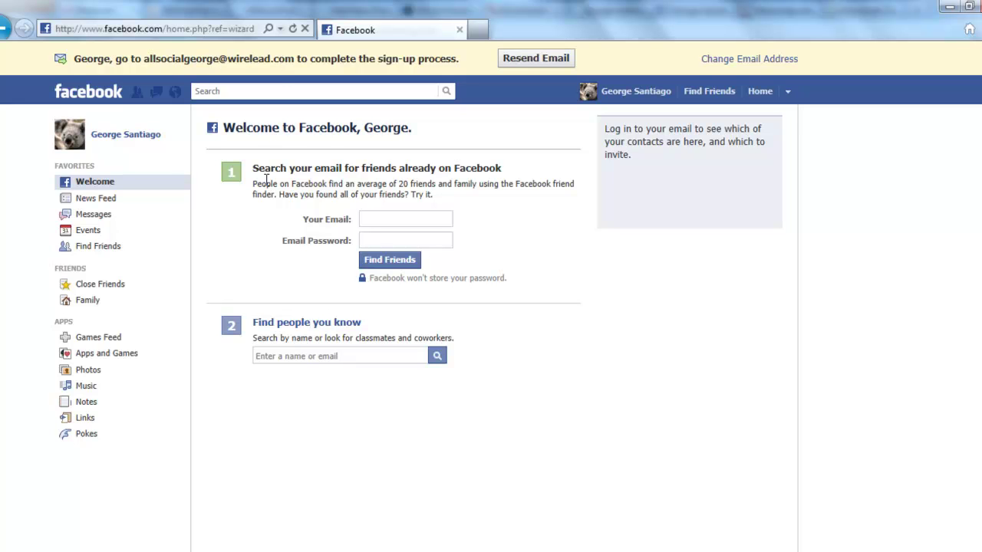
left_click(112, 204)
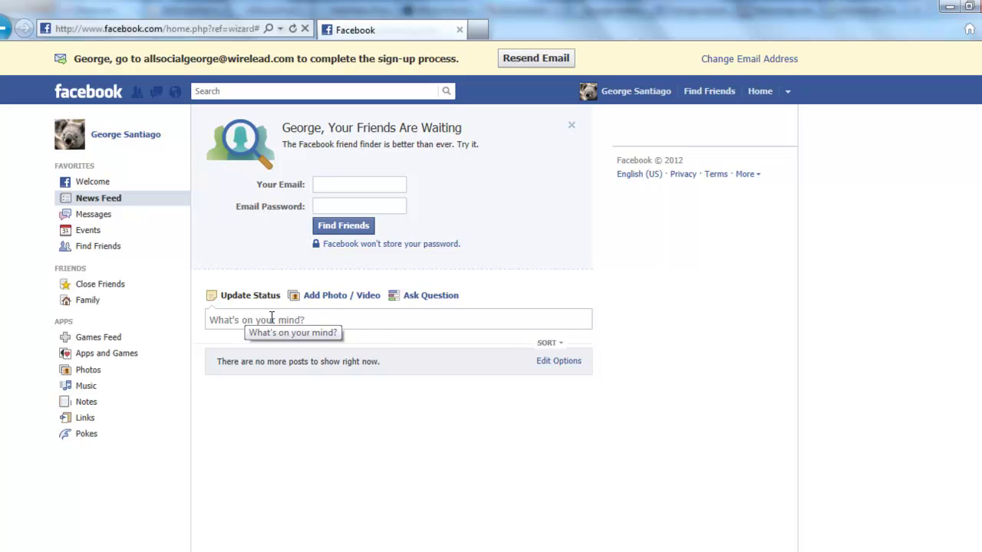
Post a 'Hi there!' status update from the What's on your mind? box.
left_click(270, 317)
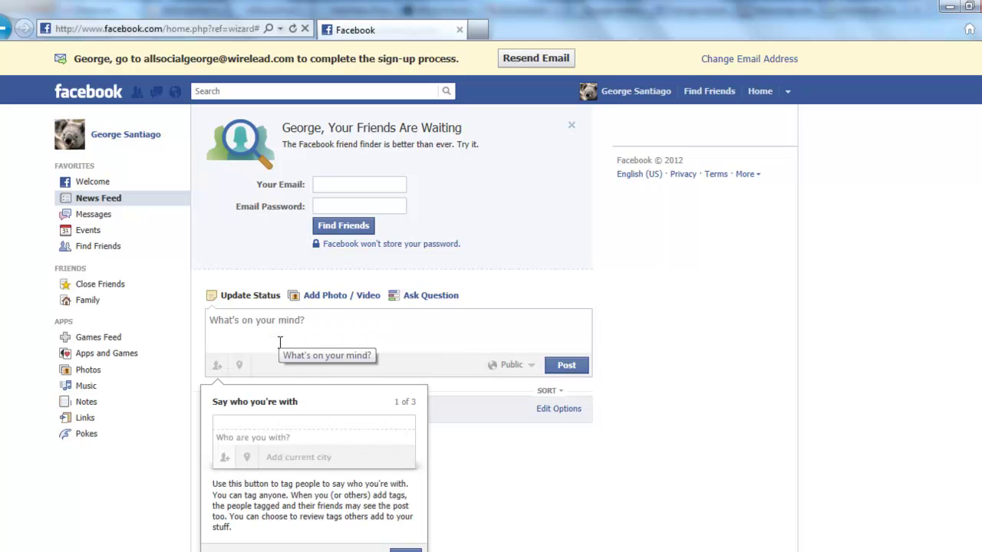
key("Caps_Lock")
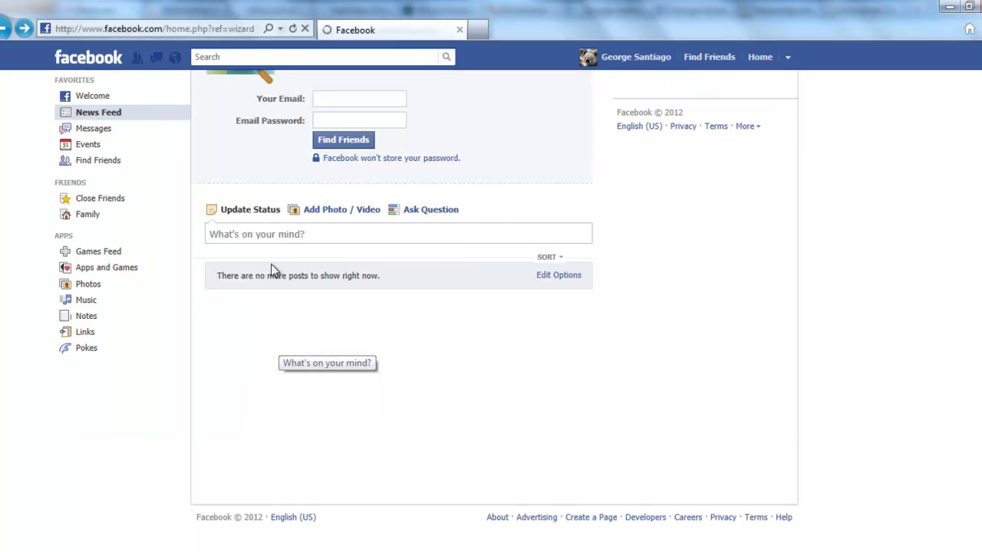
left_click(274, 234)
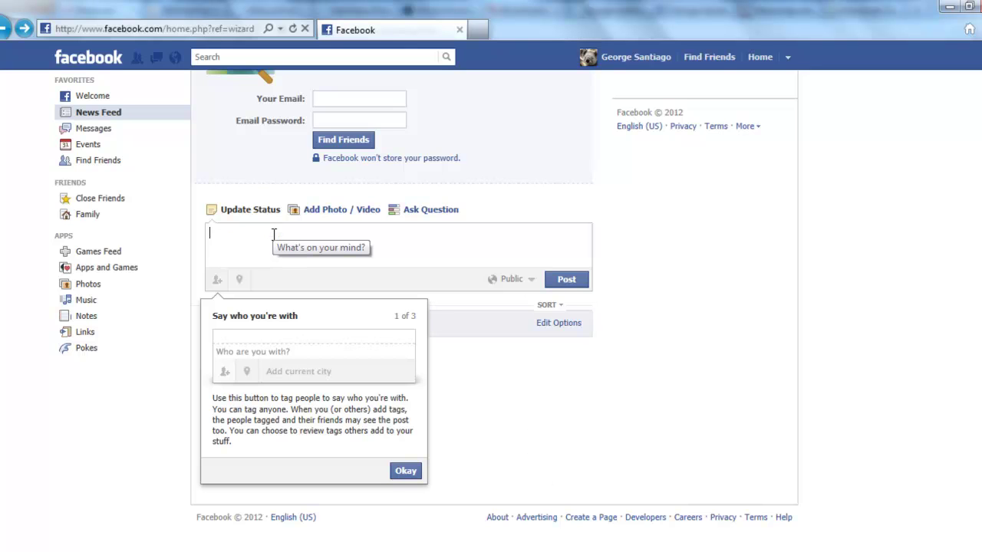
type("Hi")
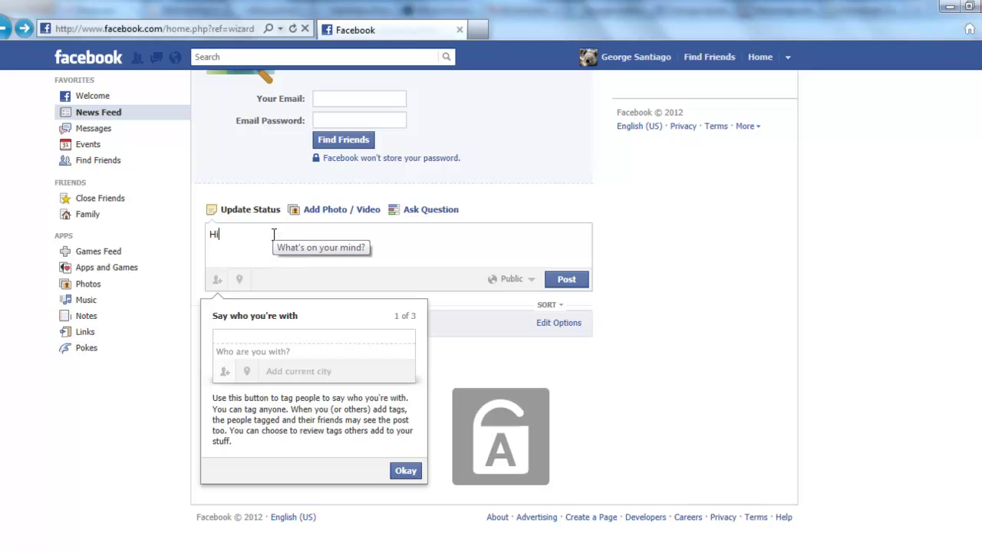
type(" there!")
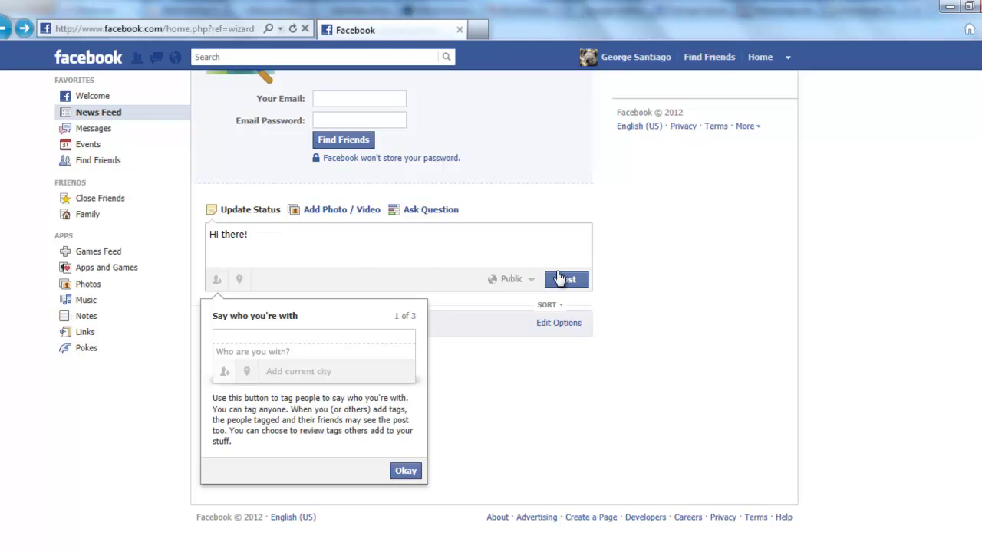
left_click(560, 280)
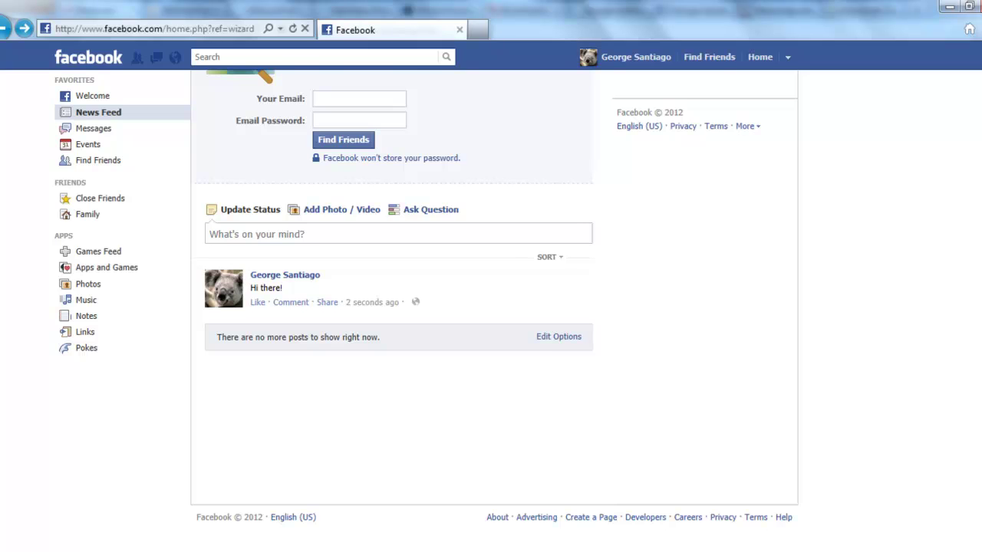
scroll(491, 307, "up", 2)
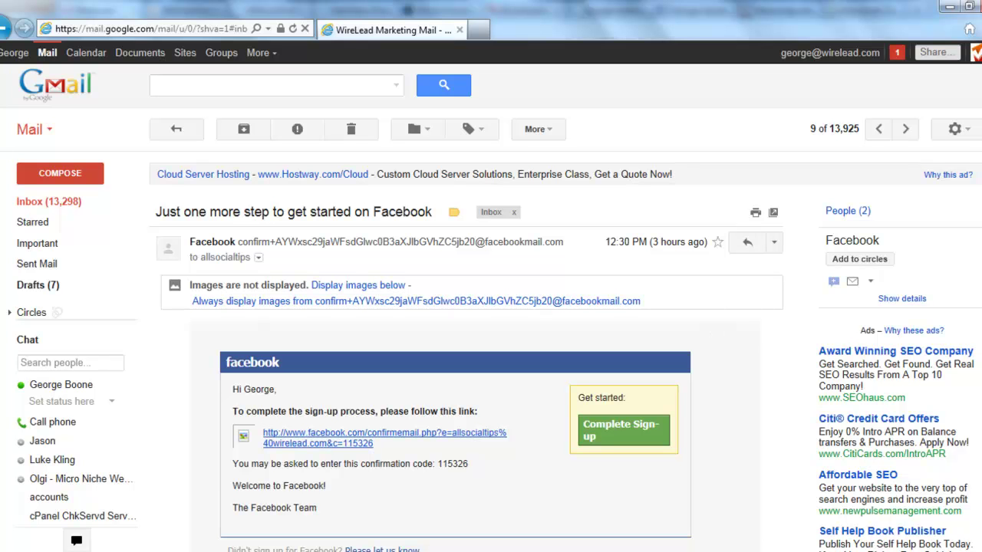
scroll(491, 353, "down", 2)
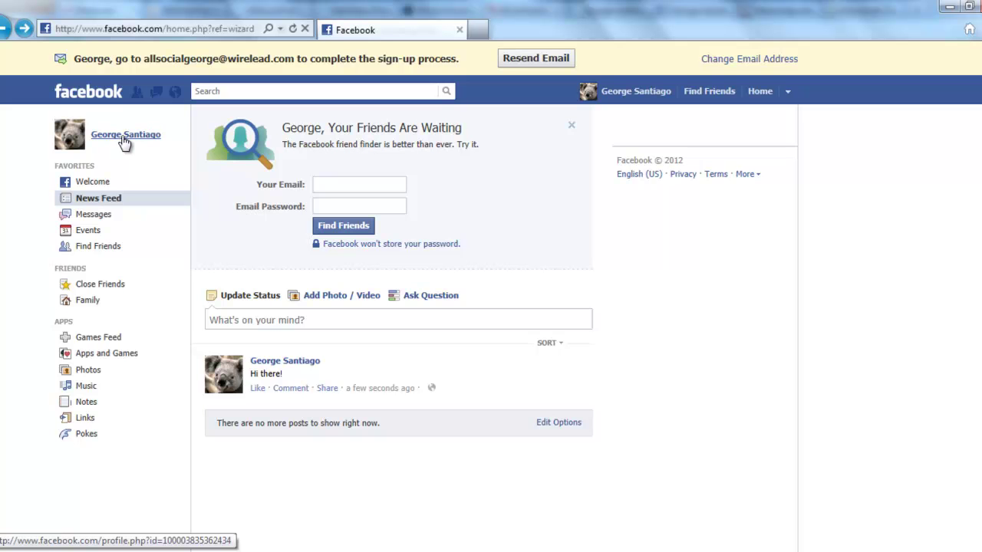
Open the account's own profile and view its Wall, briefly checking the Info section.
left_click(124, 138)
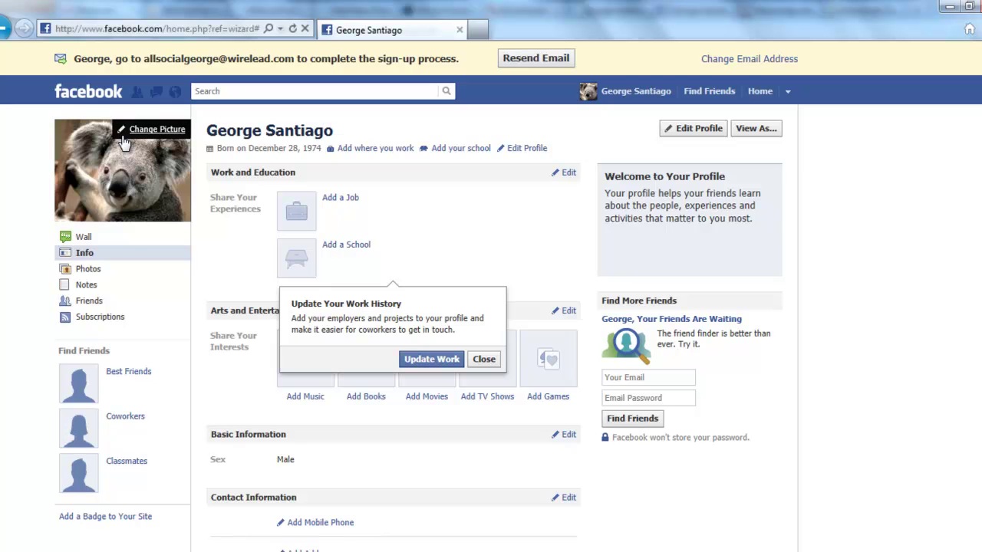
mouse_move(84, 239)
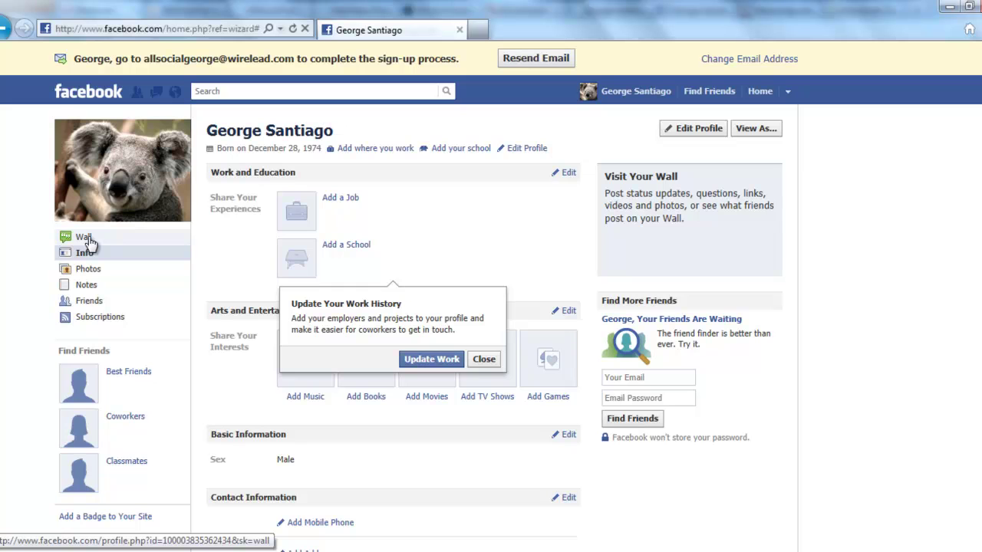
left_click(86, 238)
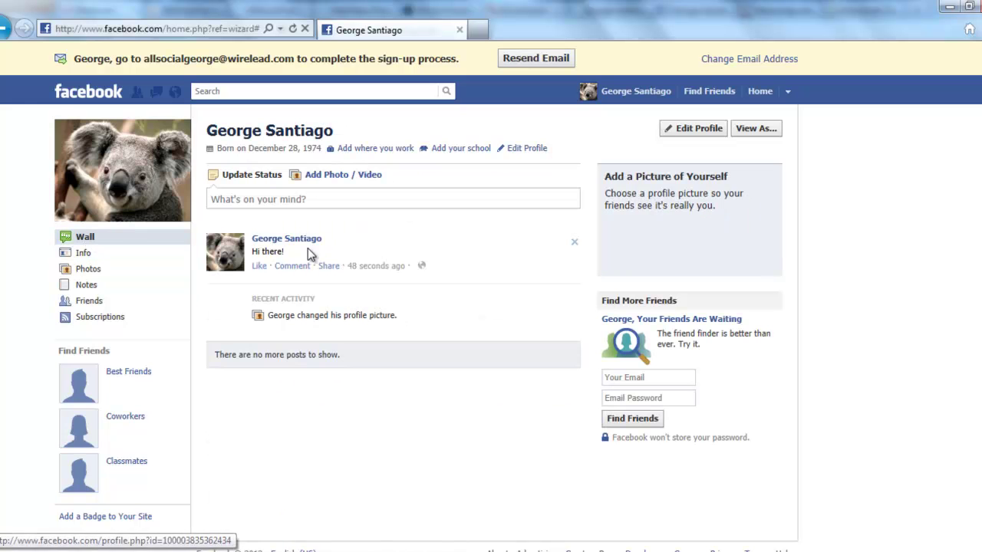
left_click(89, 252)
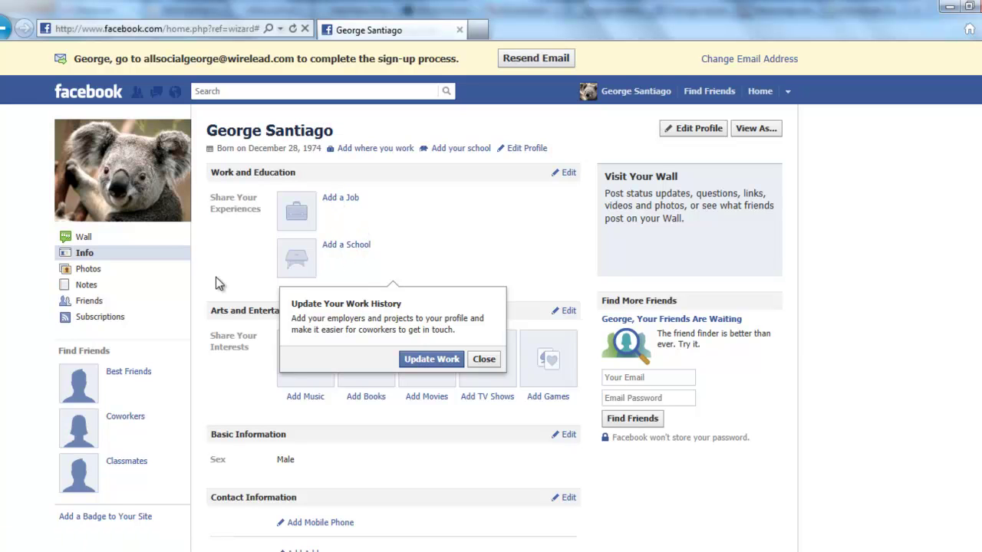
left_click(86, 238)
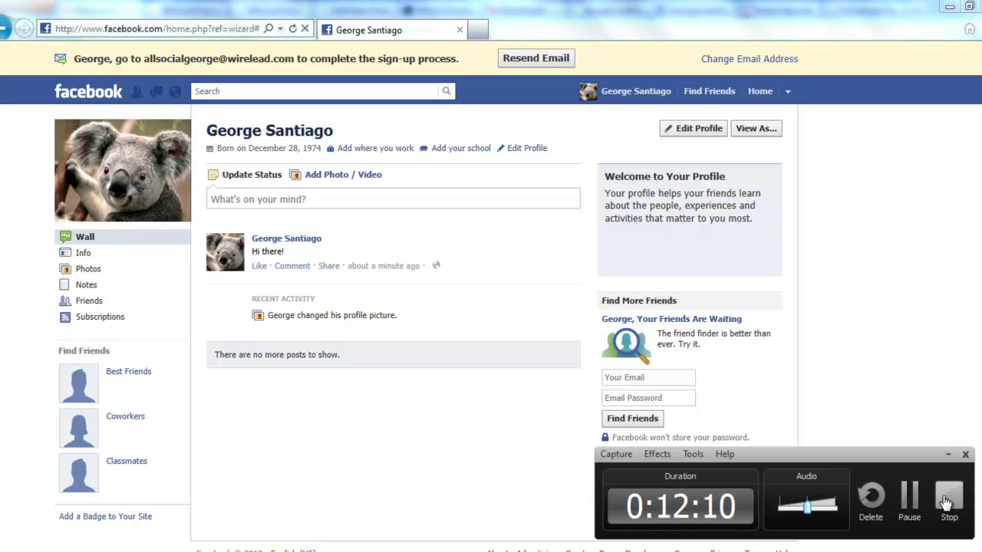
Stop the screen recording from the recorder control panel.
left_click(949, 499)
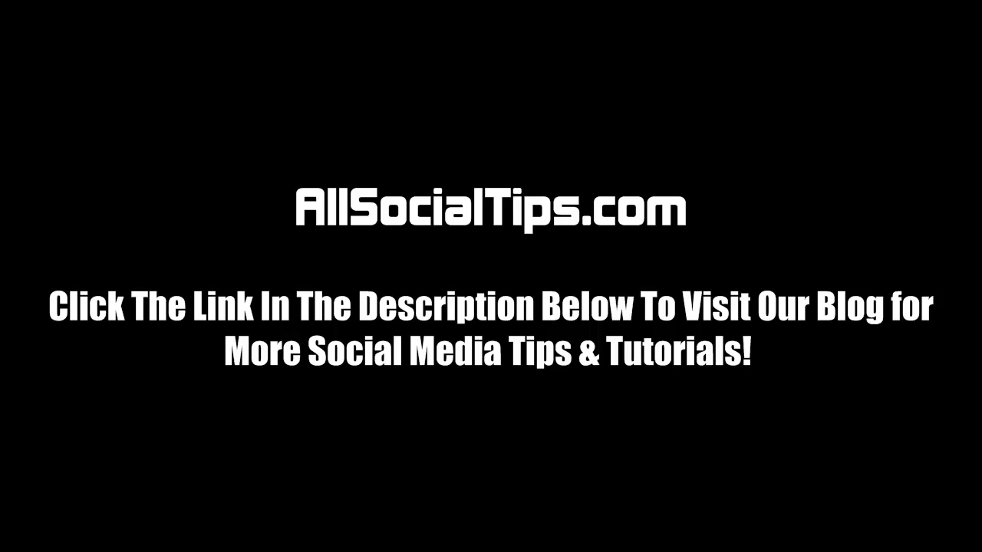